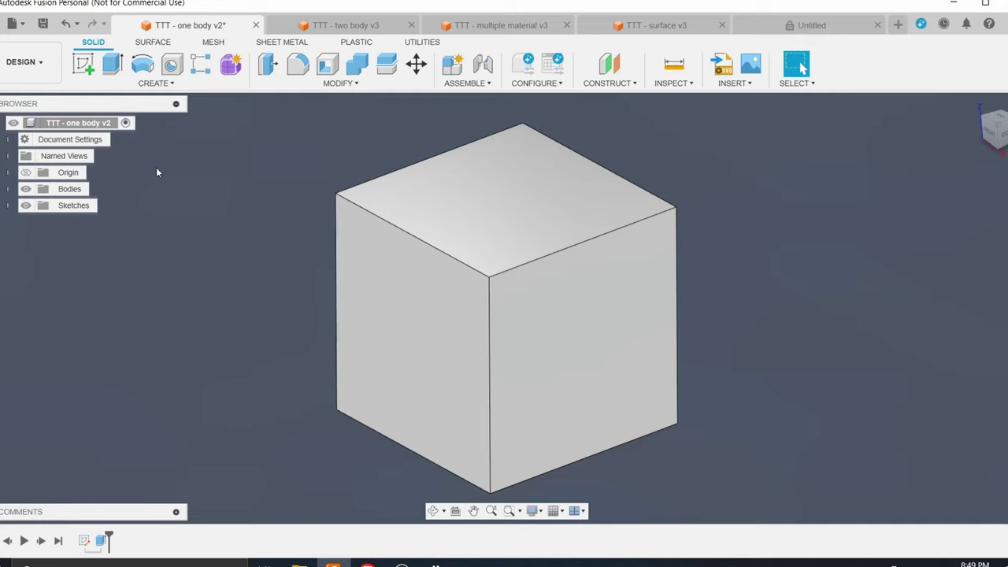
- Open the root component's physical properties and scroll through them
right_click(91, 124)
left_click(126, 268)
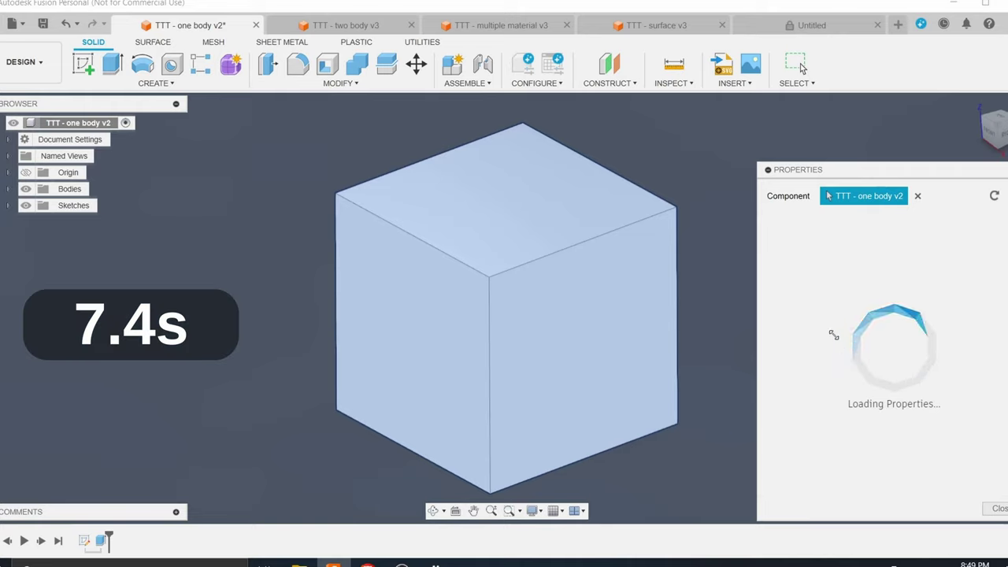
scroll(937, 363, "down", 3)
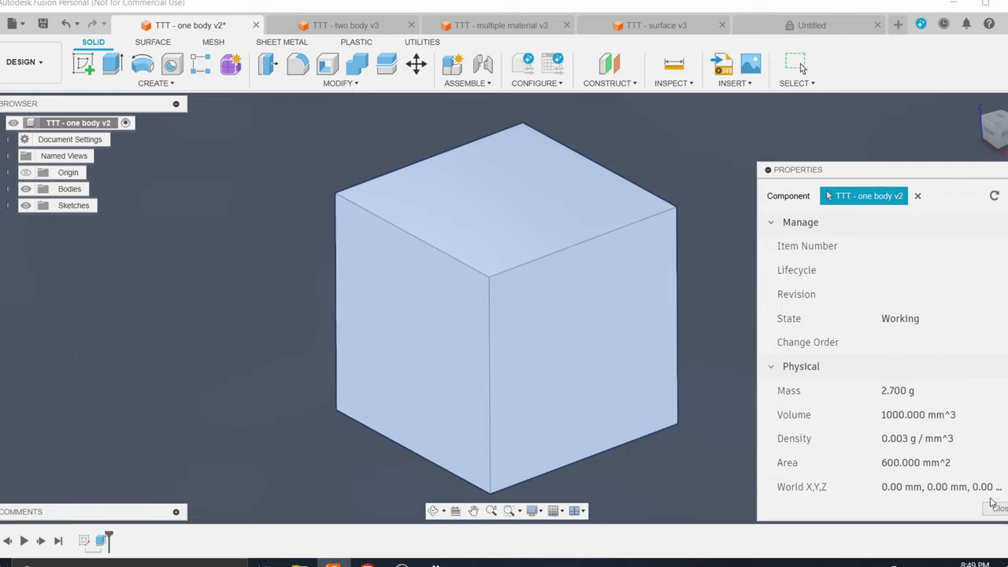
- Close the properties and run CalculateMass_ultimate from My Scripts on the cube
left_click(994, 507)
key("shift+s")
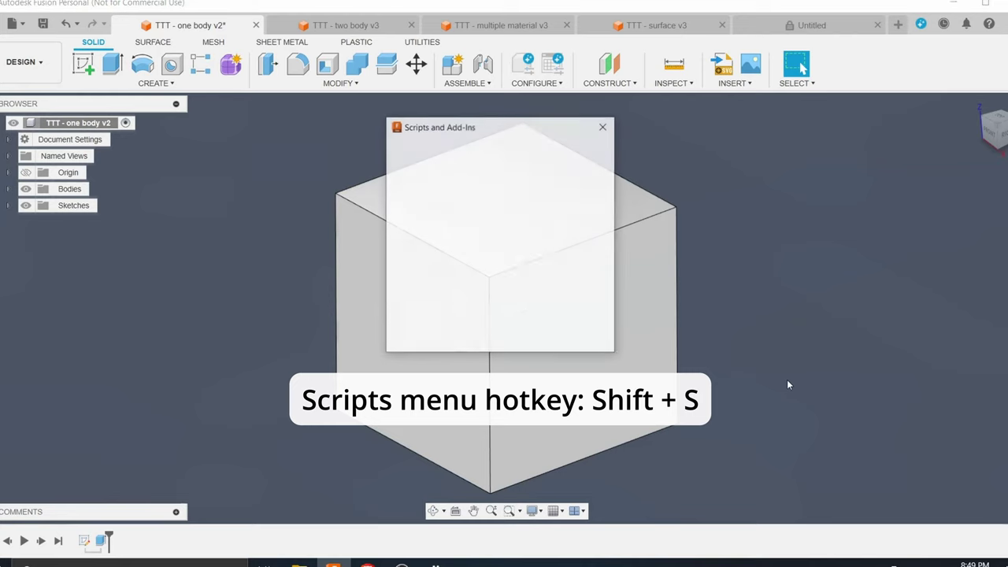
double_click(516, 190)
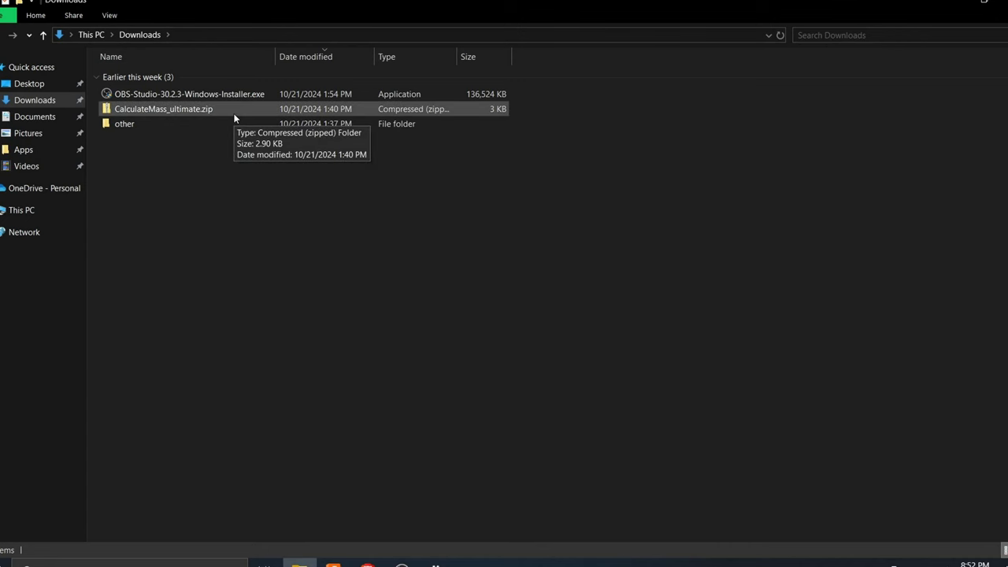
- Extract the CalculateMass_ultimate zip in Downloads with 7-Zip and paste the folder into Documents
right_click(234, 117)
mouse_move(184, 122)
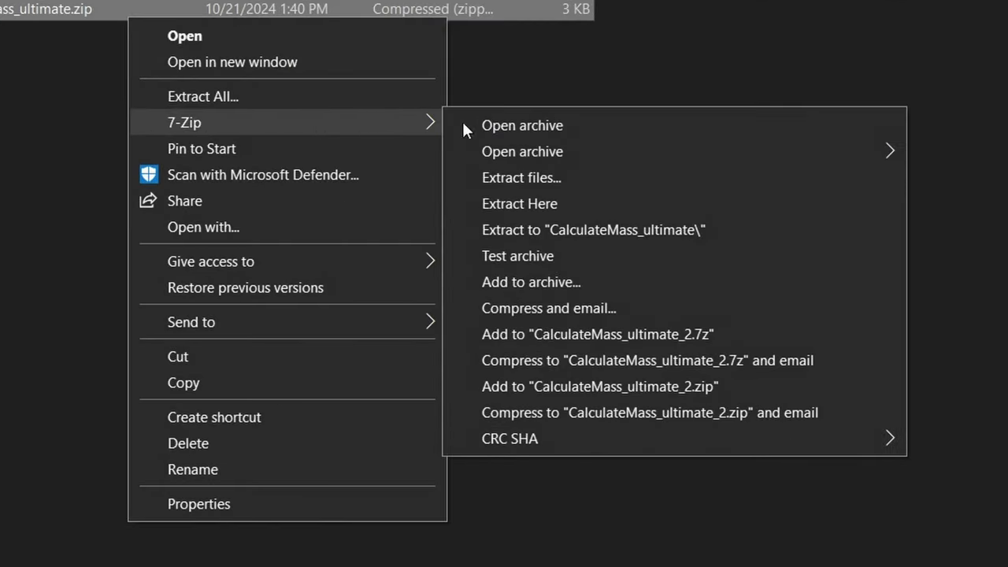
left_click(586, 202)
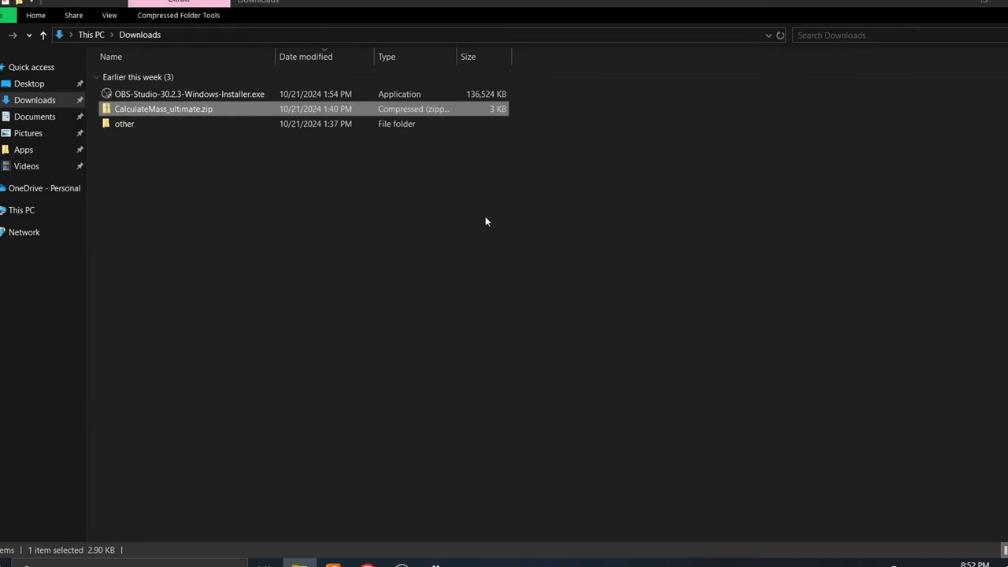
left_click(265, 140)
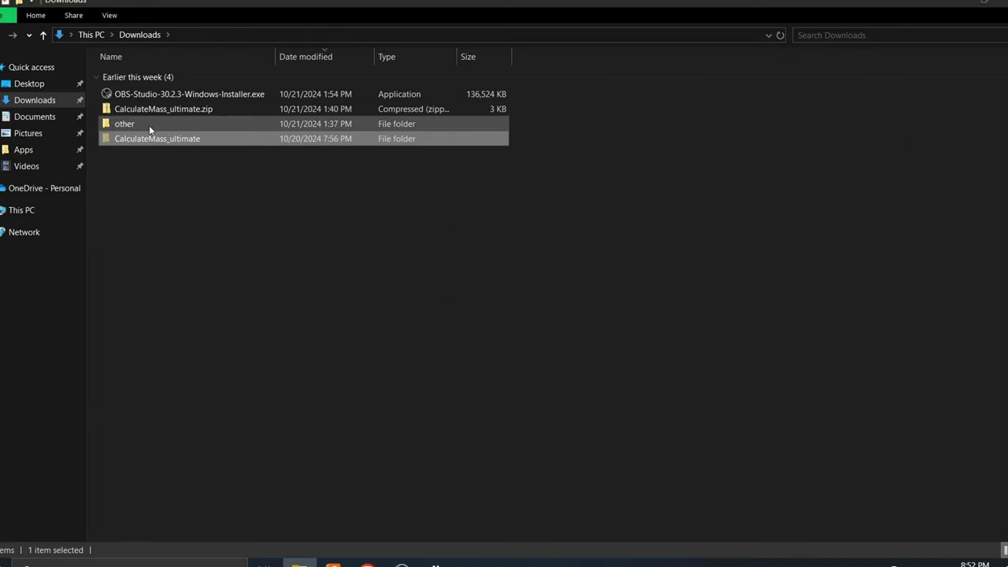
left_click(43, 116)
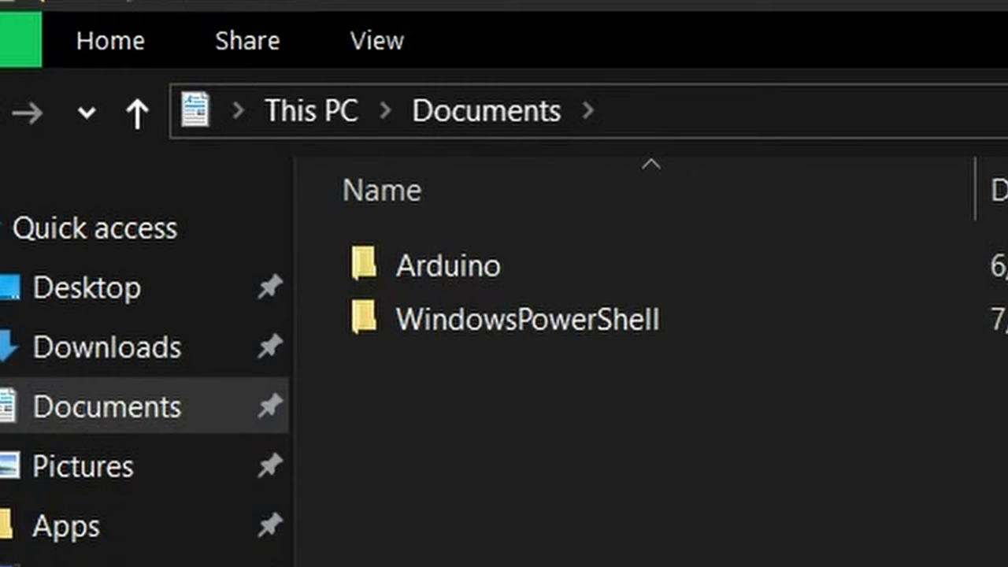
key("ctrl+v")
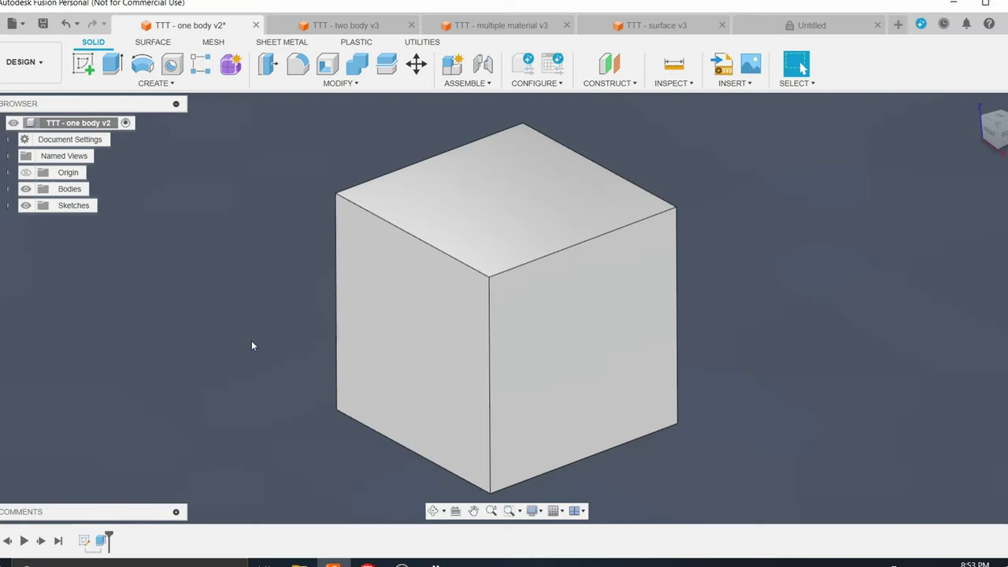
- Add Documents > CalculateMass_ultimate as a new script under My Scripts
key("shift+s")
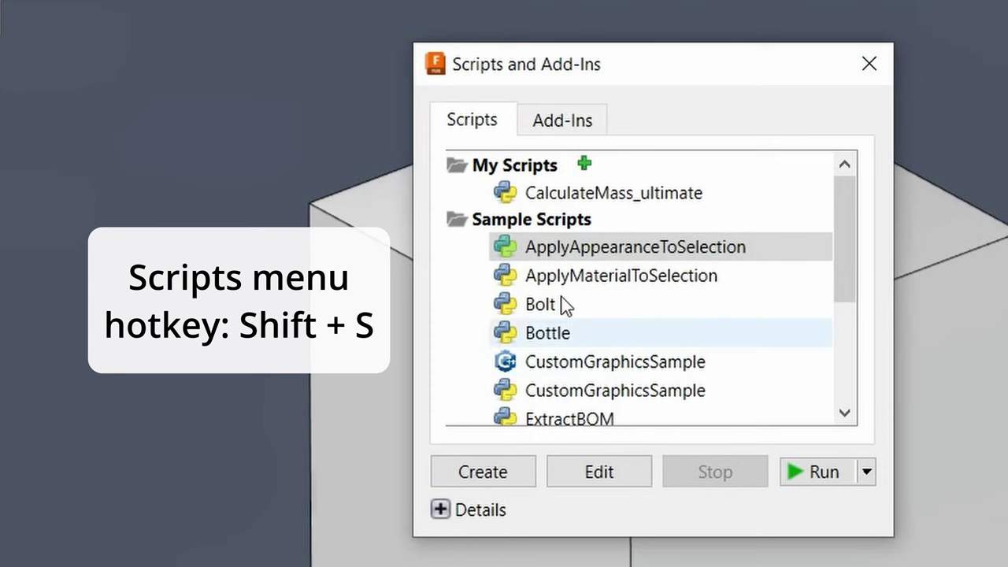
left_click(584, 166)
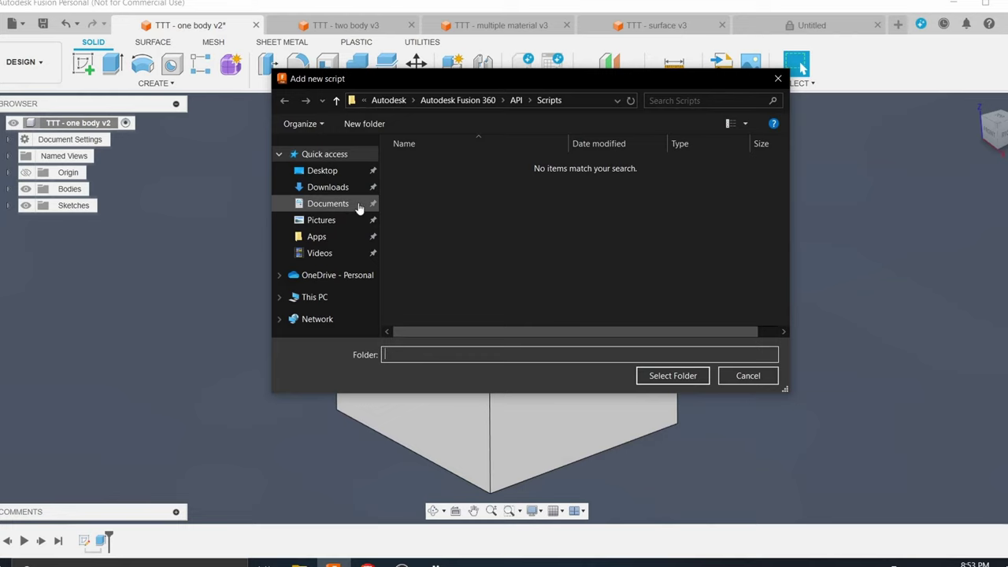
left_click(358, 205)
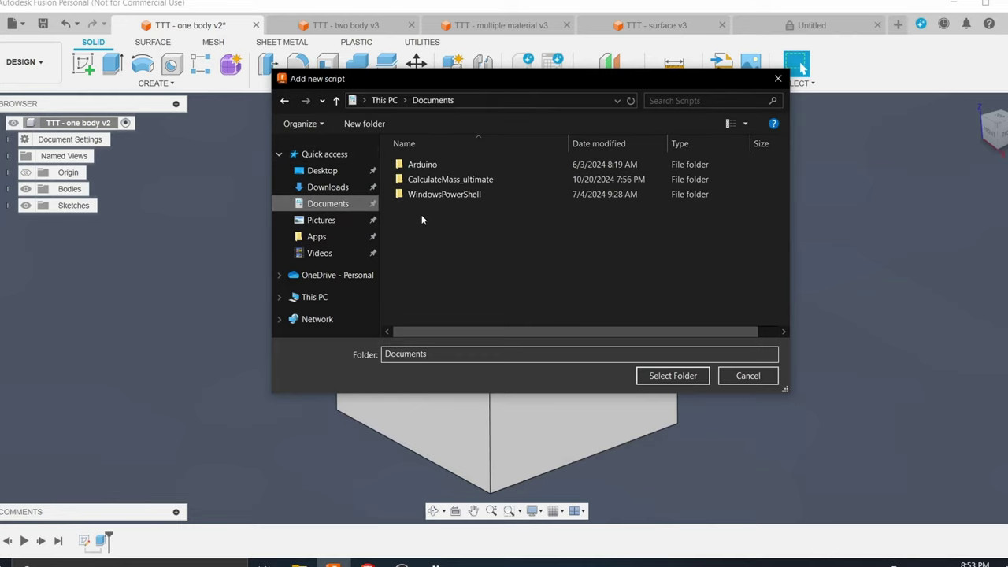
double_click(504, 180)
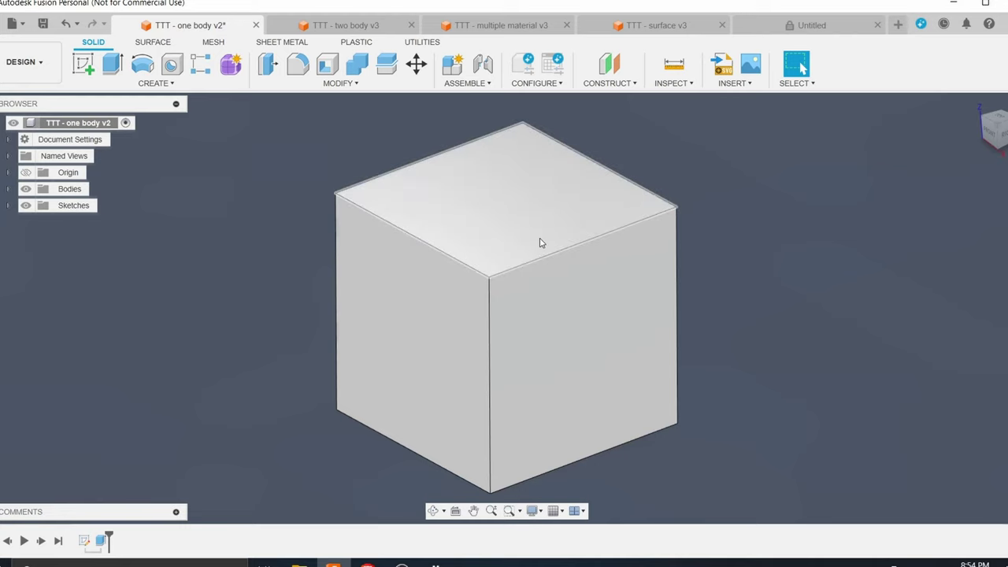
- Run CalculateMass_ultimate on the cube and dismiss its 7.8 g steel, 2.7 g aluminum, 1.02 g ABS results
key("shift+s")
left_click(481, 188)
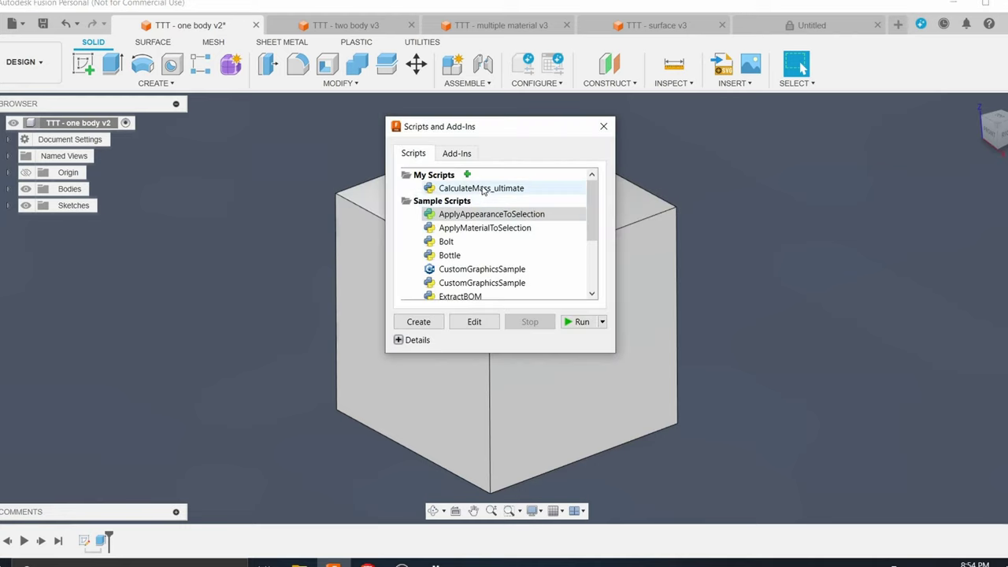
left_click(583, 323)
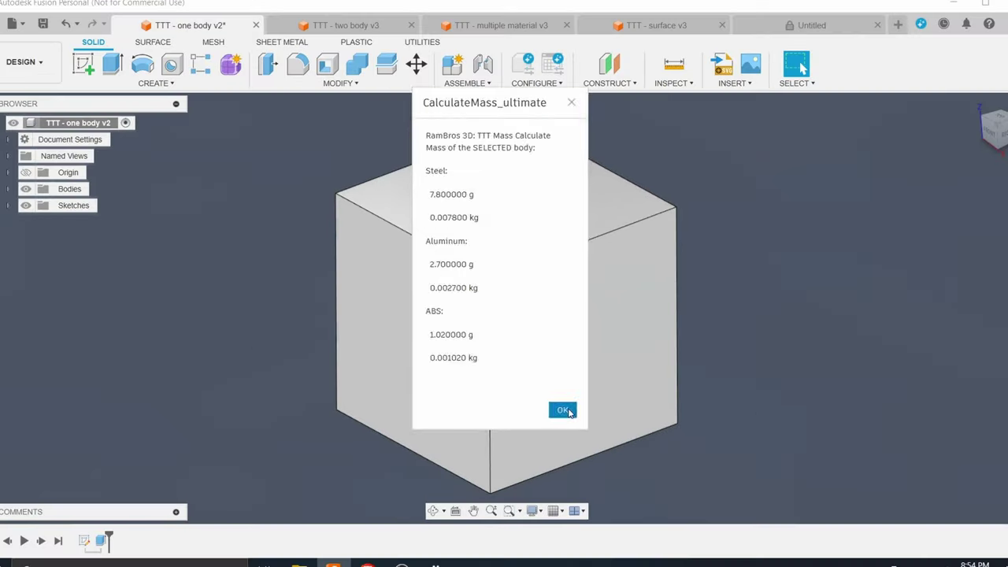
left_click(563, 410)
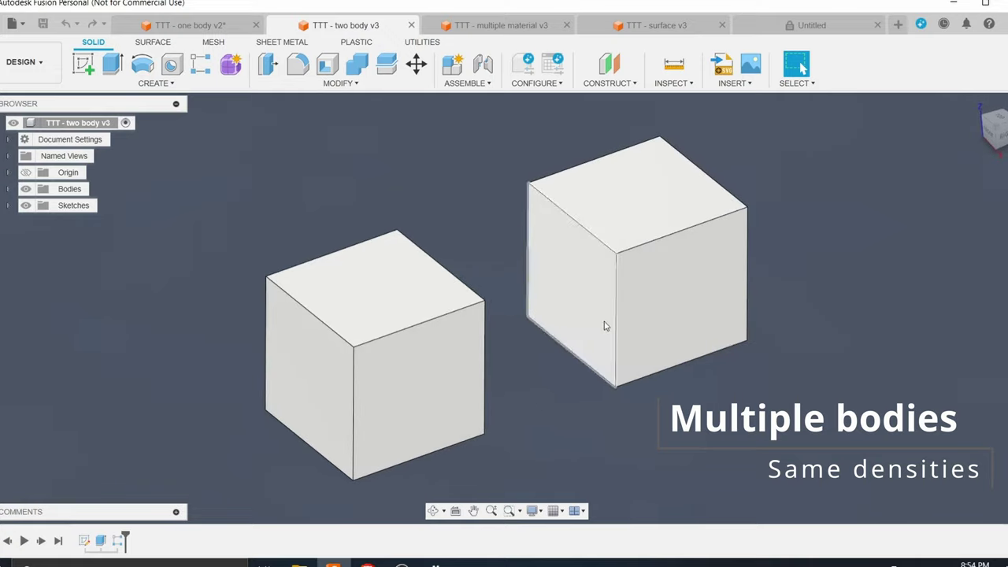
- Run CalculateMass_ultimate on both cubes and close the all-bodies mass results
key("shift+s")
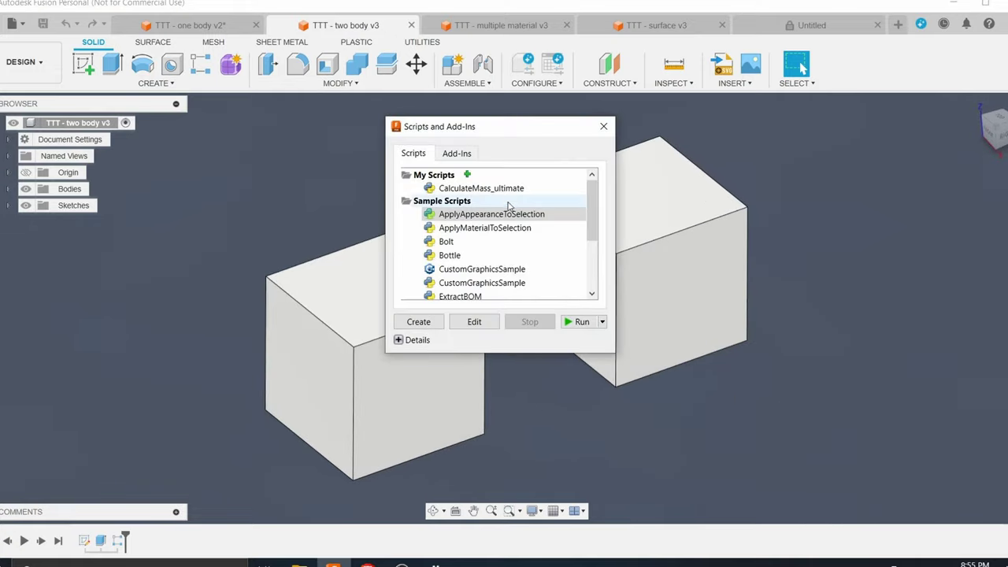
left_click(480, 189)
left_click(571, 327)
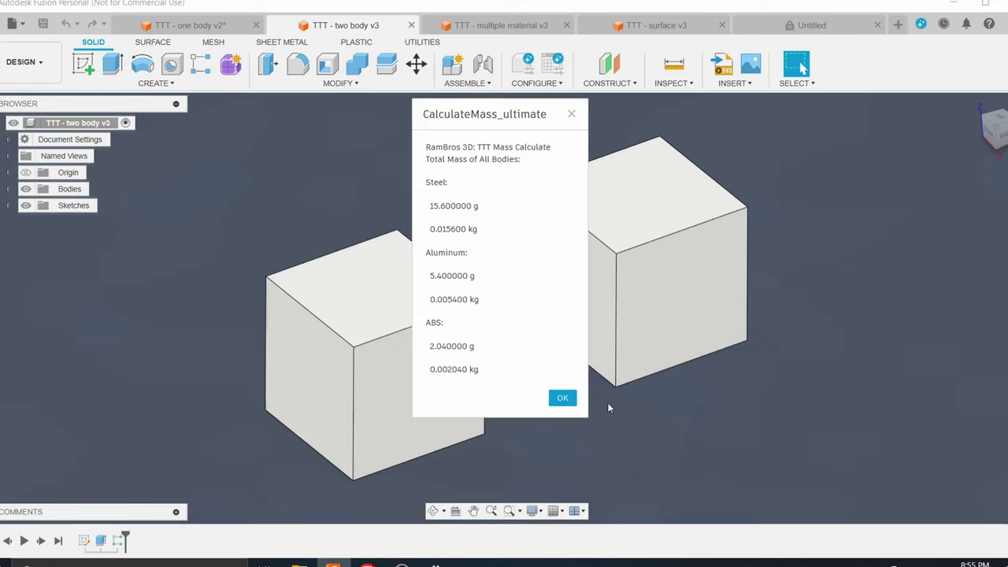
left_click(562, 397)
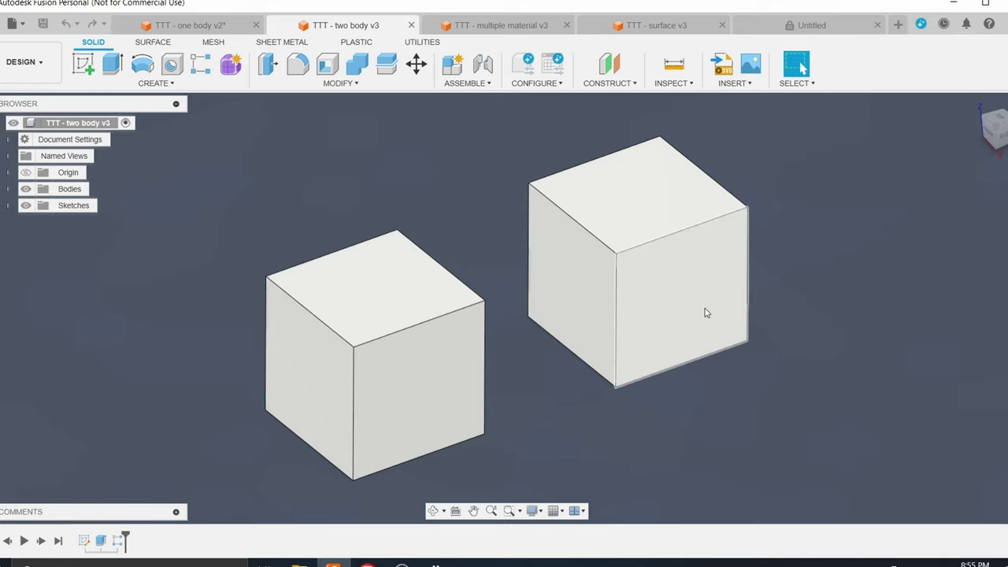
- Select the right cube's top face and run the mass script on that body only
left_click(645, 238)
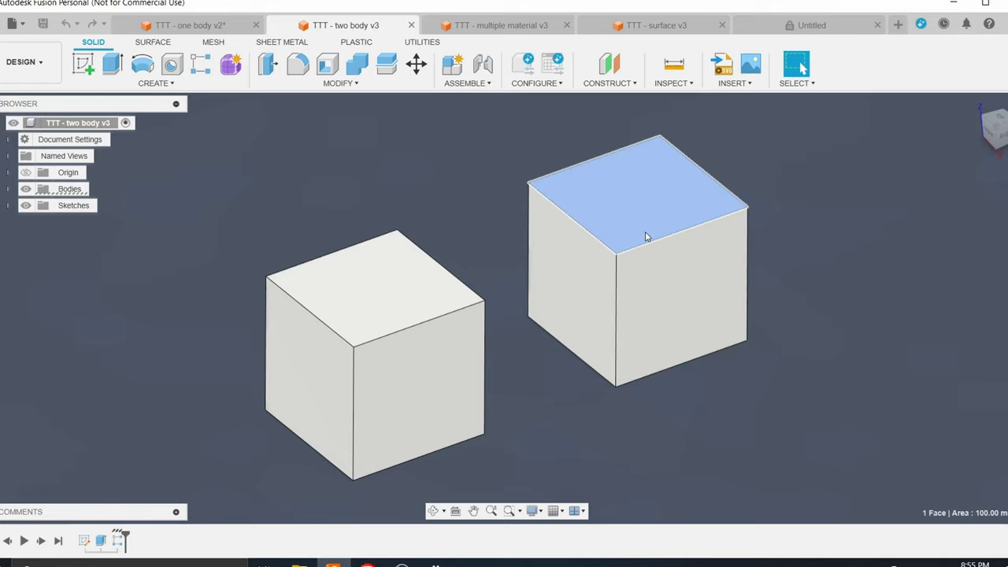
key("shift+s")
left_click(516, 189)
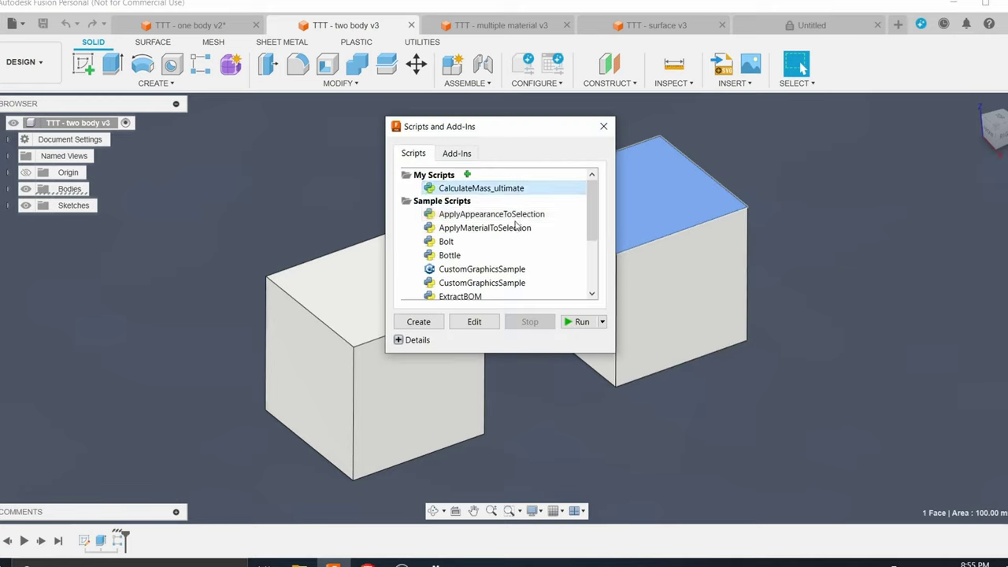
left_click(565, 322)
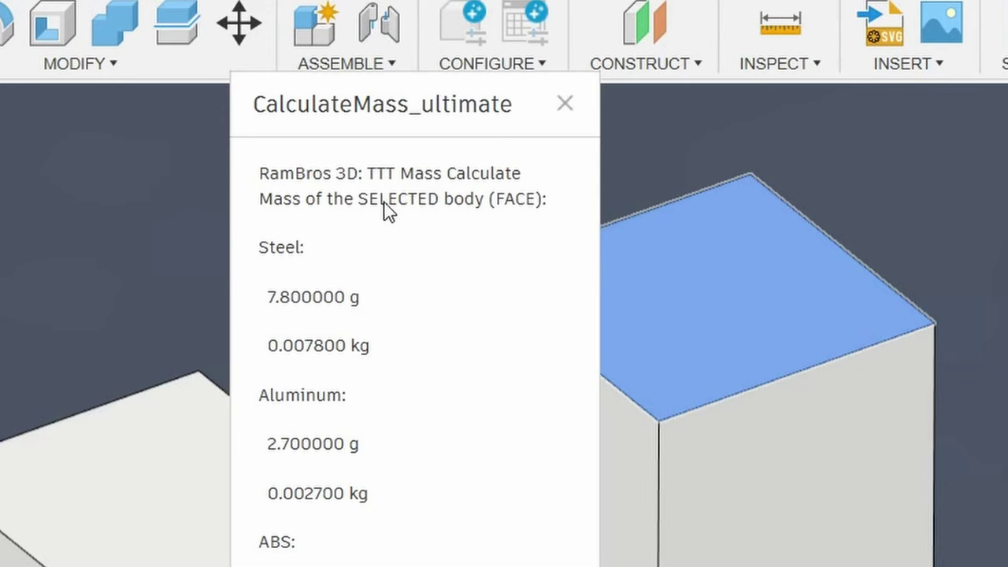
left_click_drag(380, 201, 542, 203)
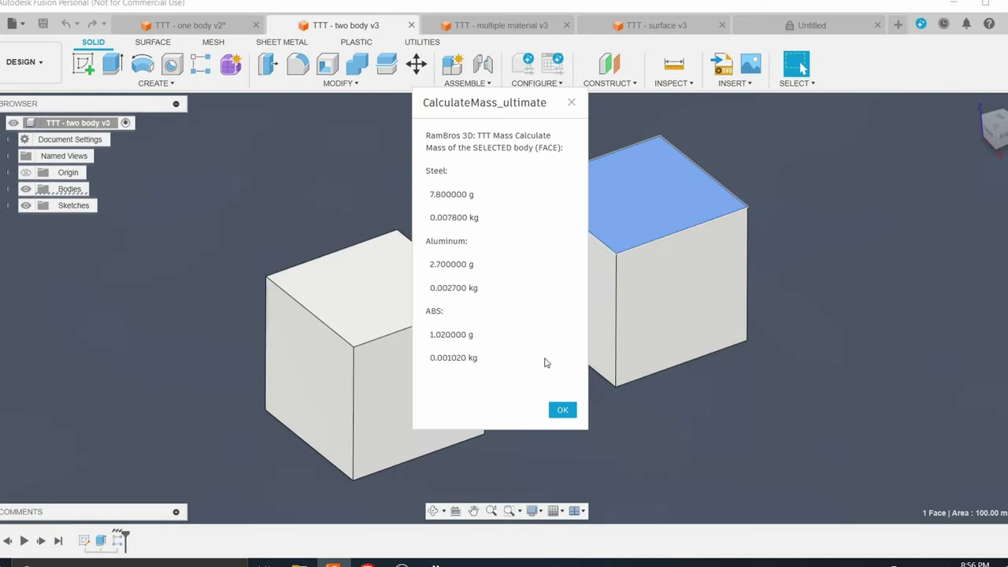
left_click(562, 412)
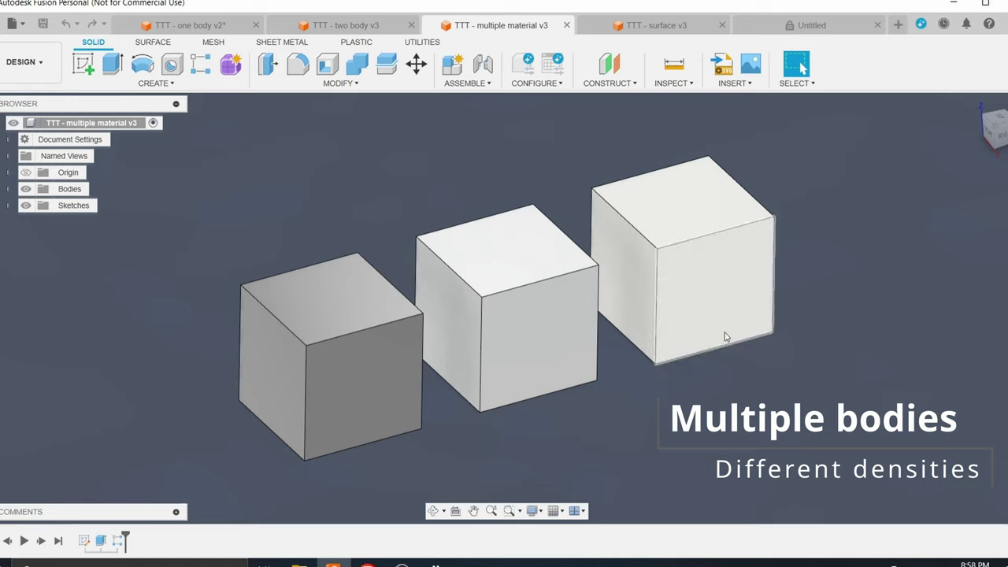
- Run CalculateMass_ultimate on the three cubes and review the 11.52 g and preset-density masses
key("shift+s")
left_click(517, 189)
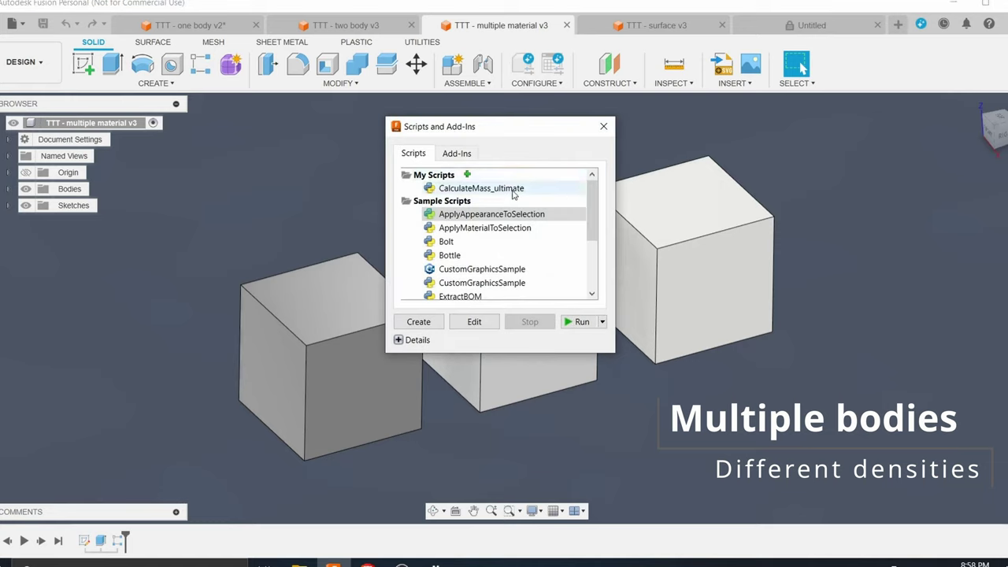
left_click(580, 321)
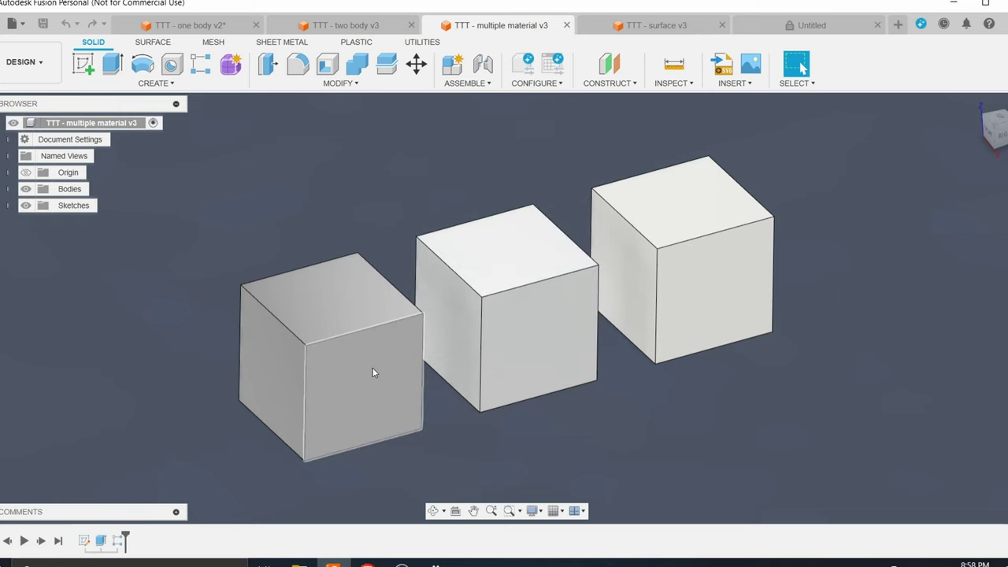
left_click_drag(512, 76, 870, 74)
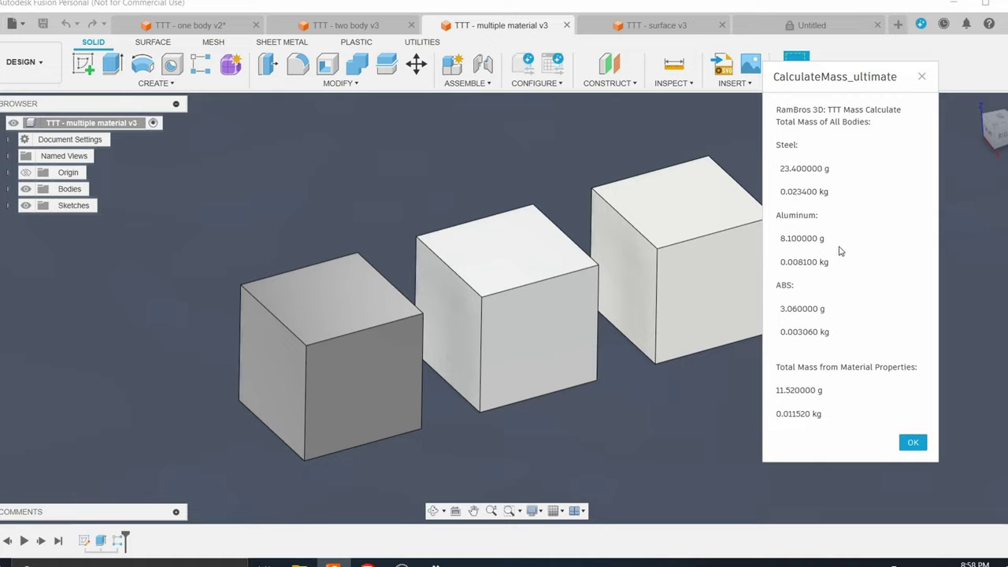
left_click_drag(831, 332, 783, 169)
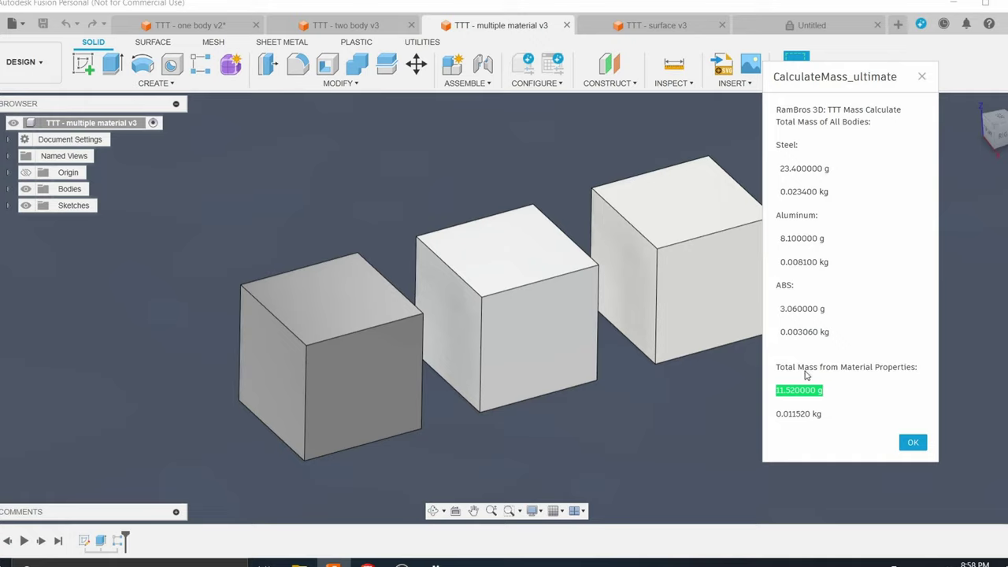
left_click(832, 390)
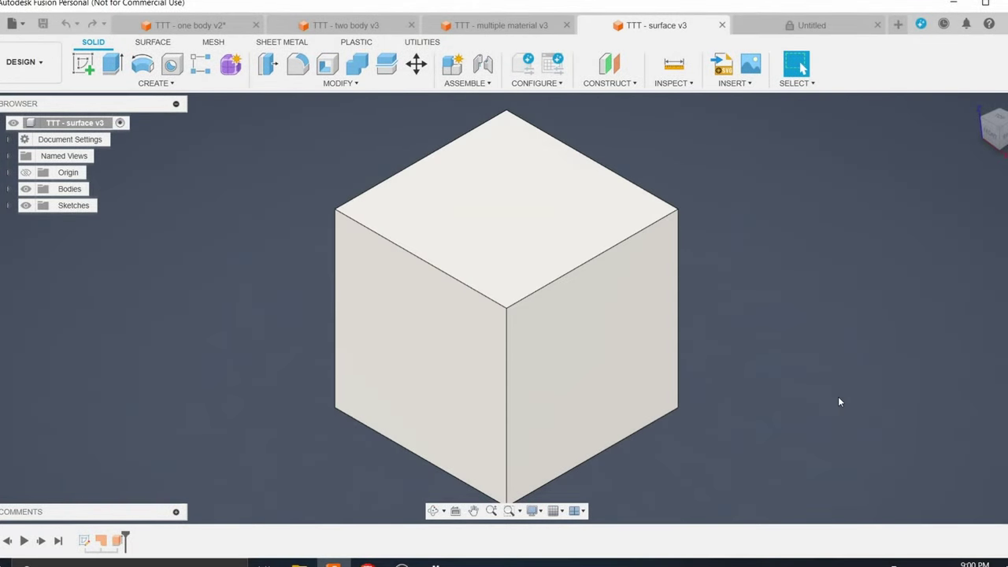
- Run CalculateMass_ultimate on the surface cube, dismiss the no-solid-bodies message, and orbit it
key("shift+s")
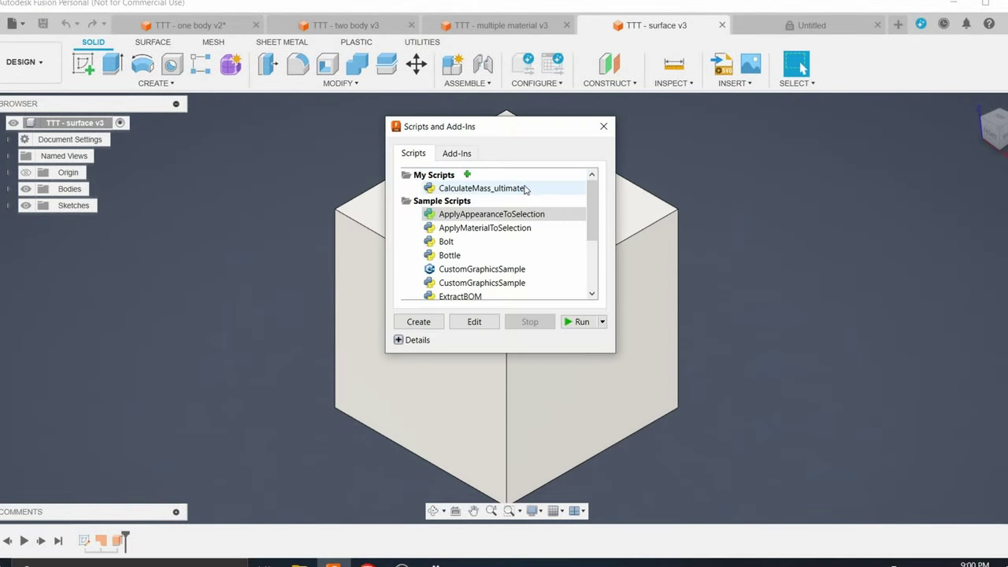
double_click(526, 190)
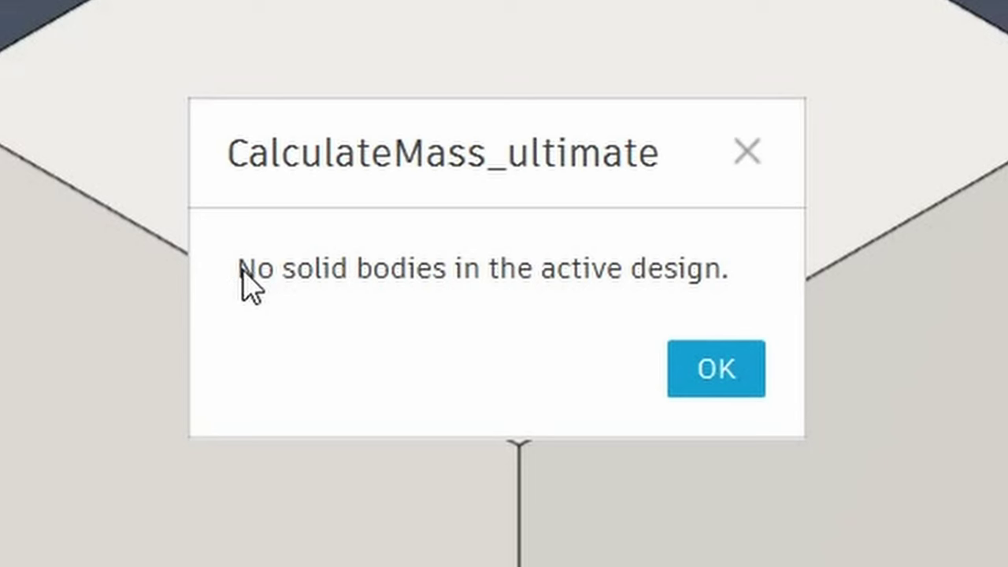
left_click(752, 376)
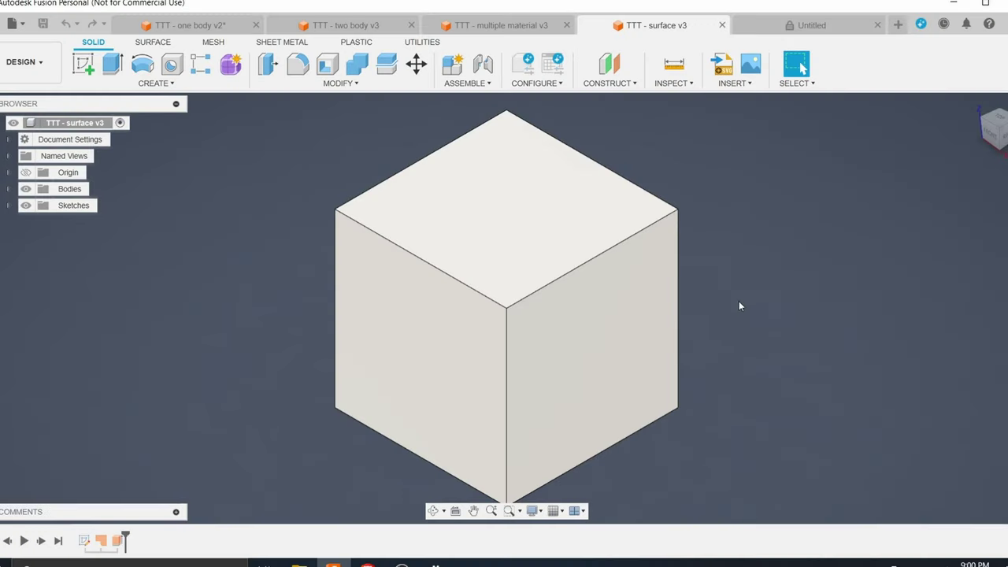
middle_click_drag(739, 306, 800, 185, "shift")
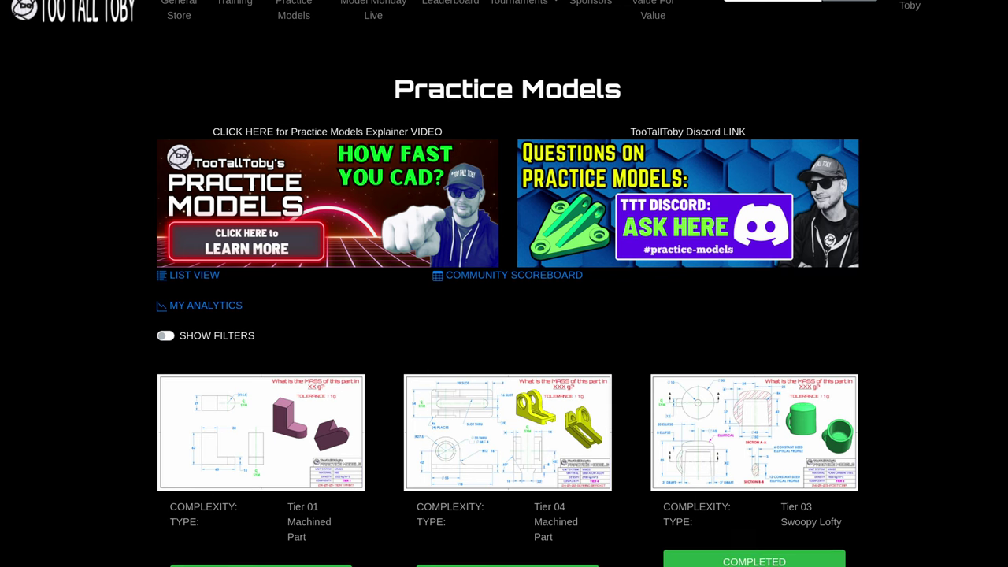
scroll(504, 283, "down", 2)
scroll(504, 283, "down", 2)
scroll(504, 284, "down", 2)
scroll(504, 284, "down", 2)
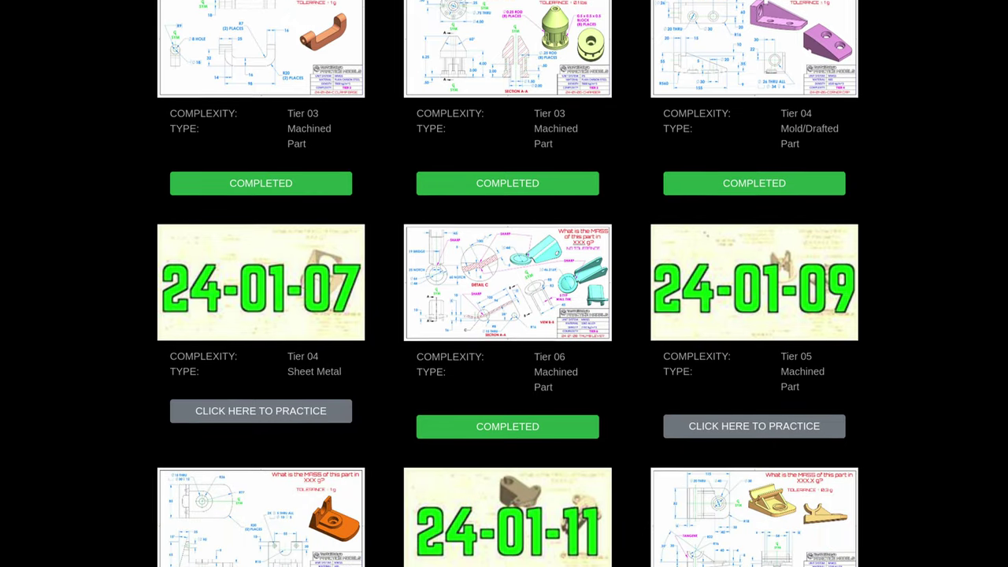
scroll(504, 284, "down", 2)
scroll(504, 284, "down", 2)
scroll(504, 284, "down", 2)
scroll(504, 283, "down", 2)
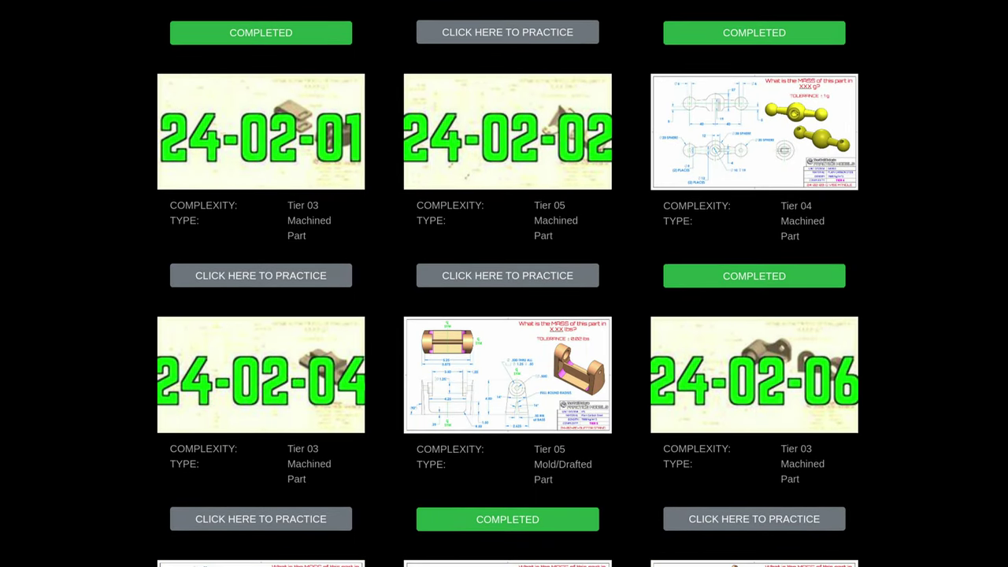